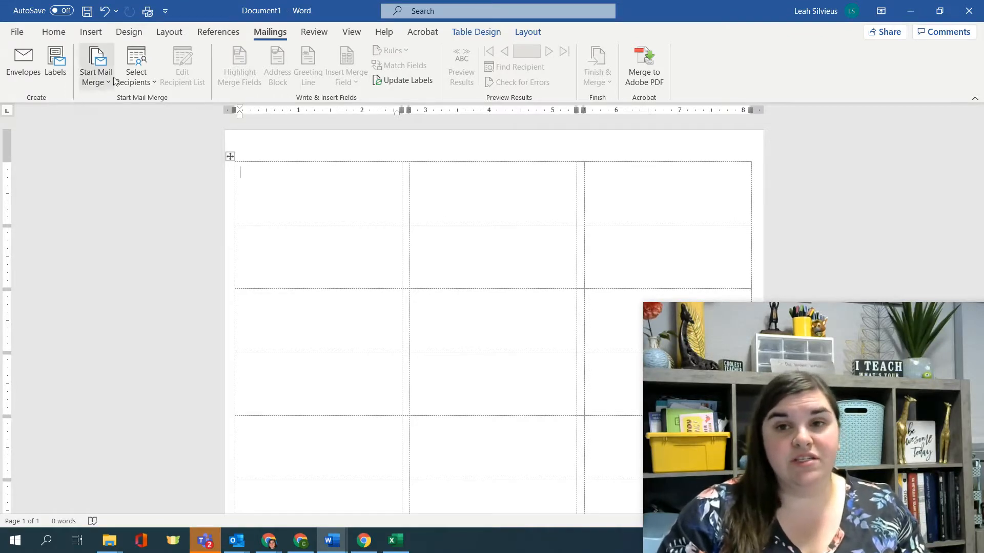
Use the existing list Mailing Addresses.xlsx from the Computer Apps 1 folder as recipients, choosing the data$ table with column headers in its first row.
left_click(140, 79)
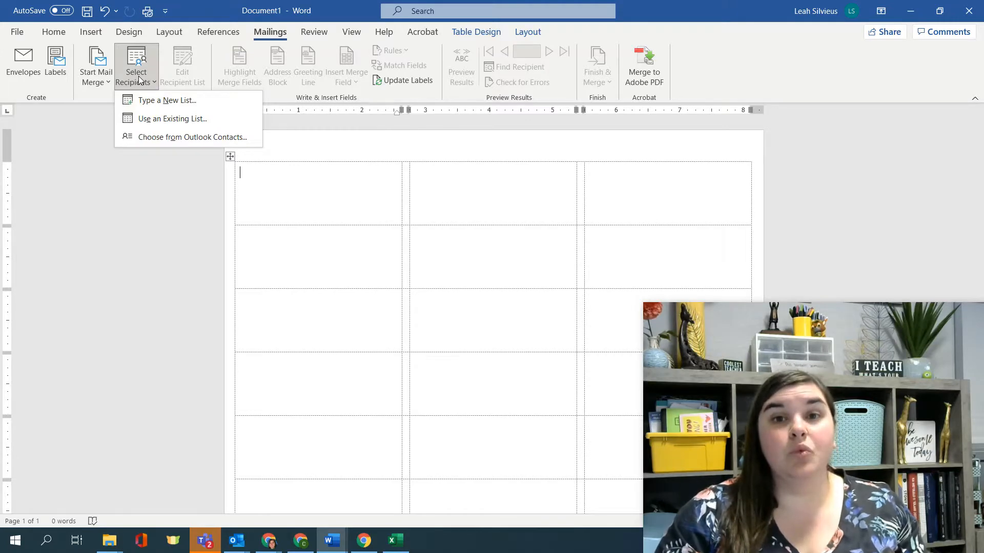
left_click(171, 123)
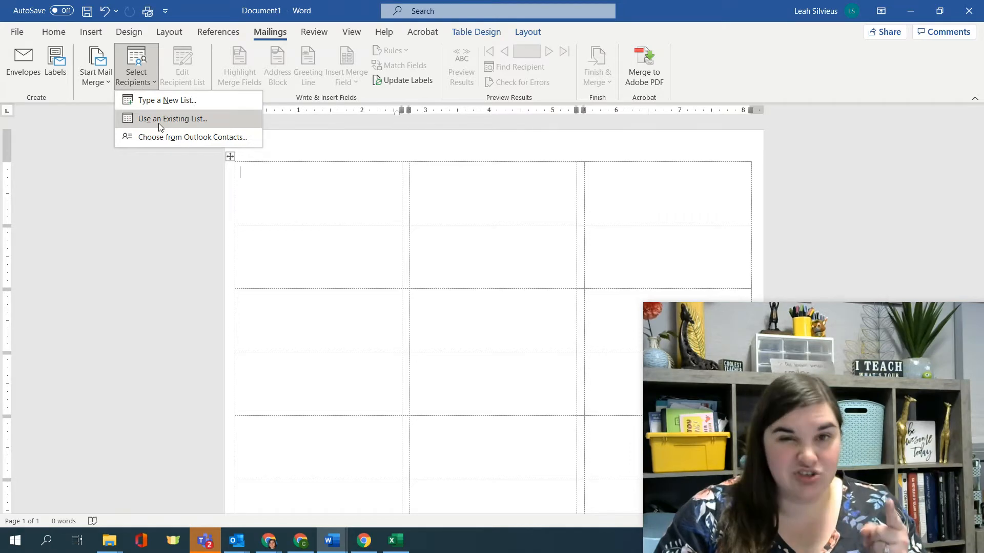
left_click(159, 123)
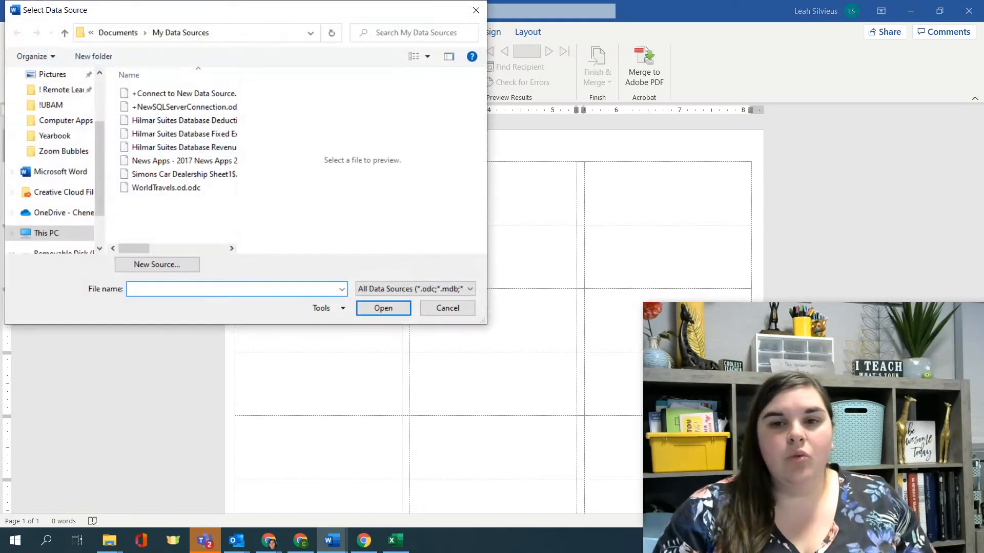
left_click(67, 96)
double_click(176, 94)
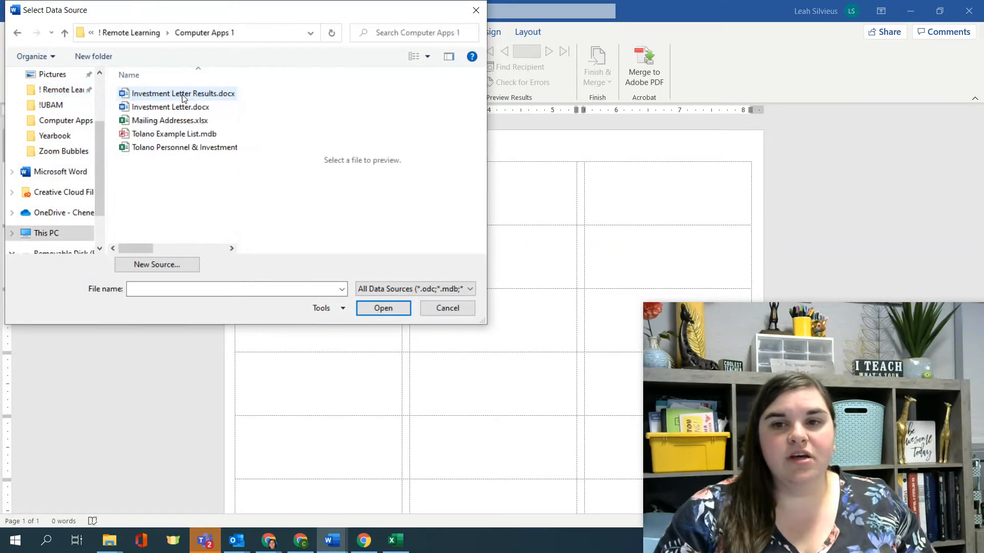
left_click(169, 120)
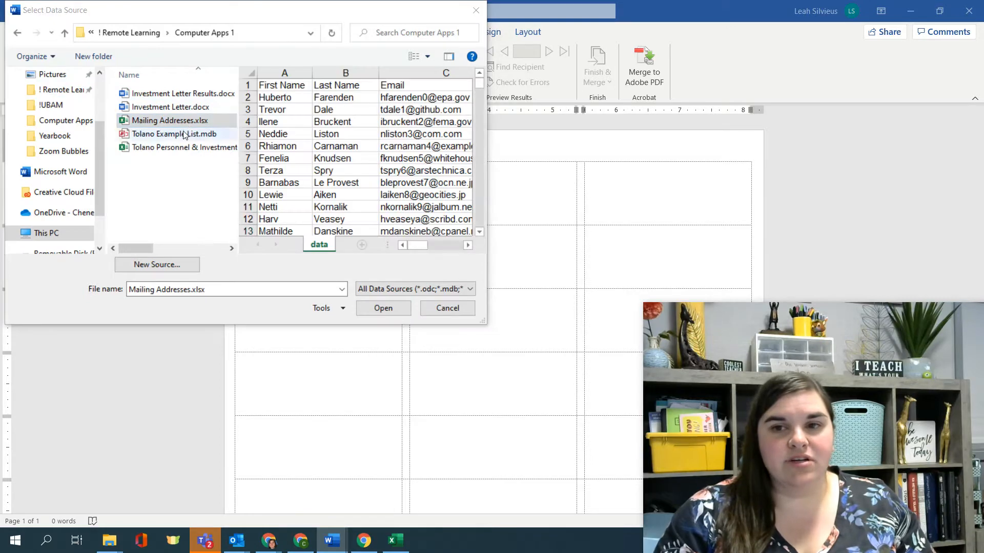
left_click(379, 307)
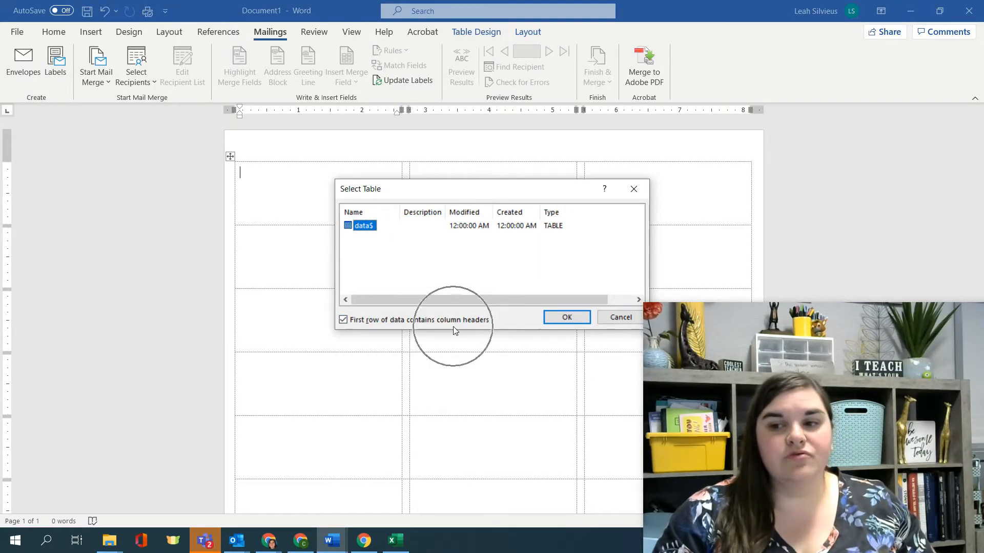
left_click(565, 318)
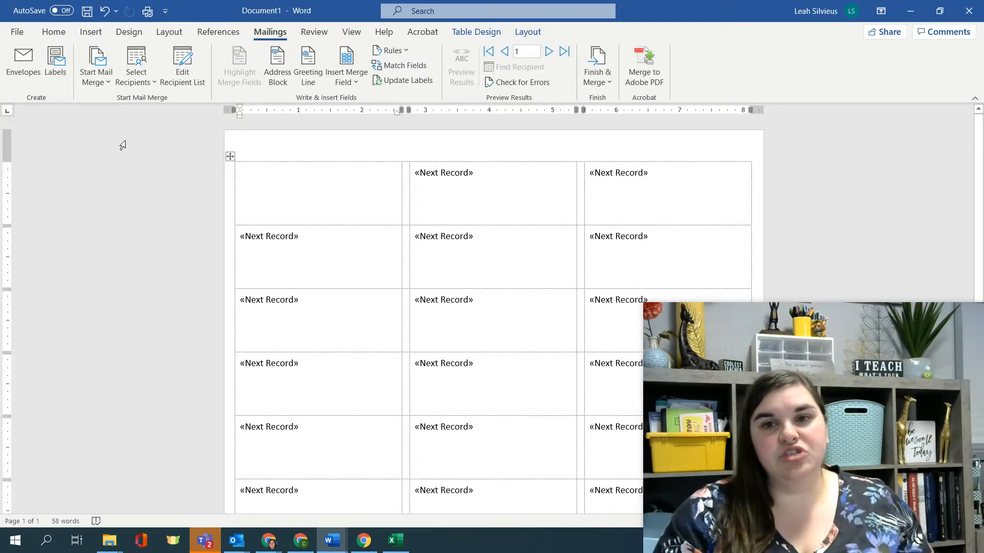
left_click(96, 77)
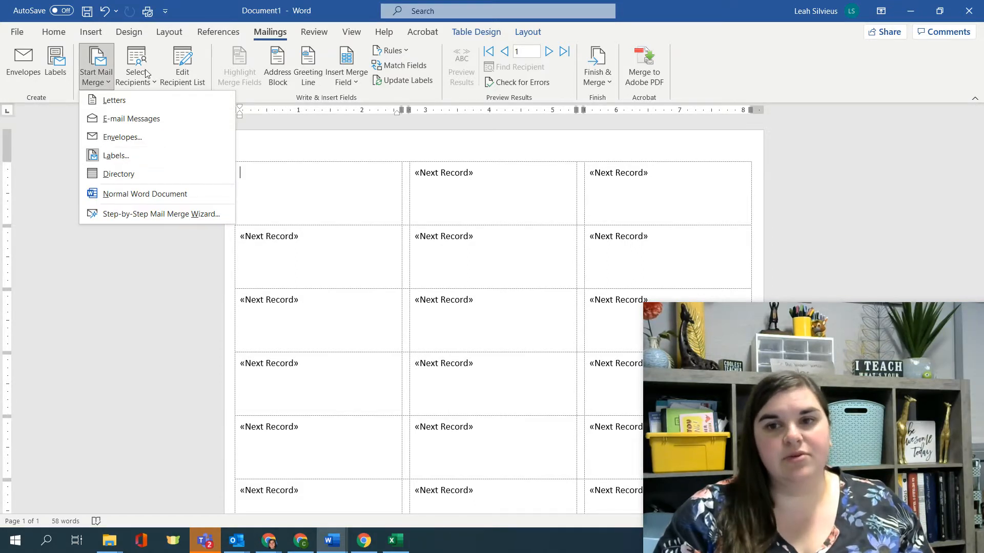
left_click(302, 176)
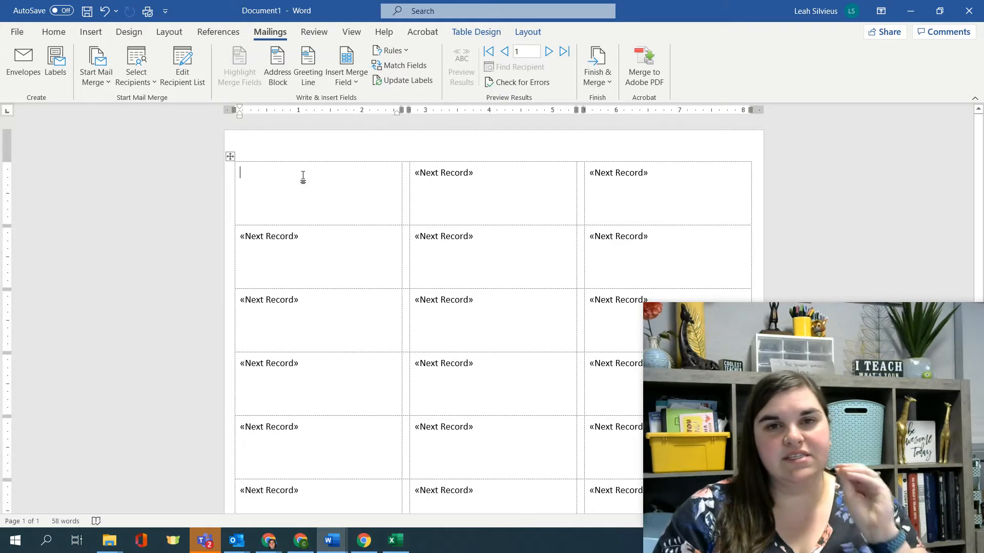
left_click(431, 190)
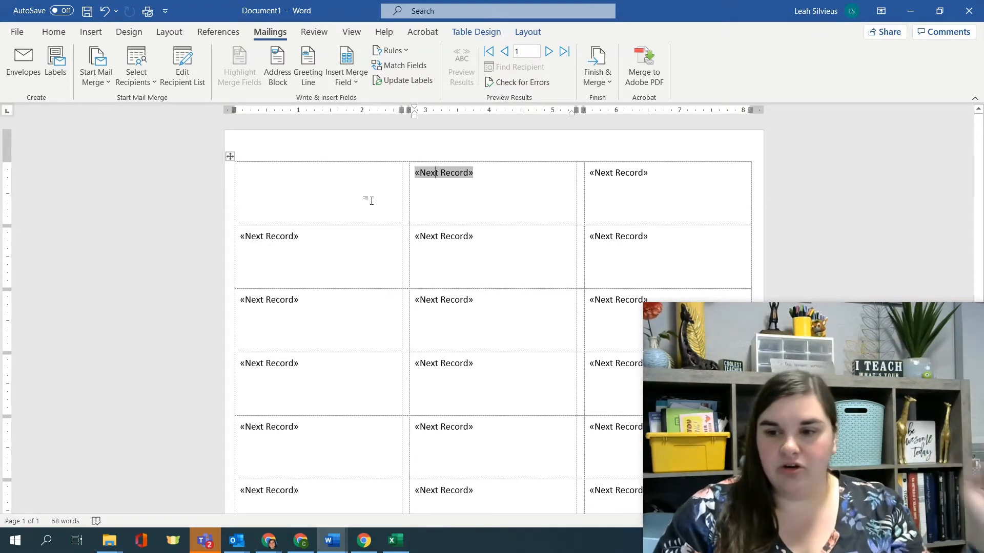
left_click(319, 197)
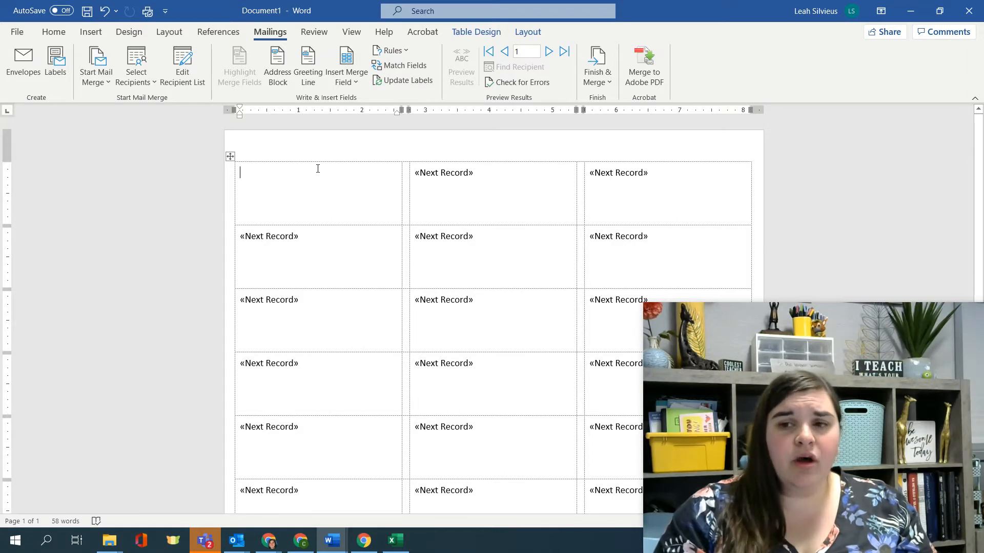
left_click(313, 183)
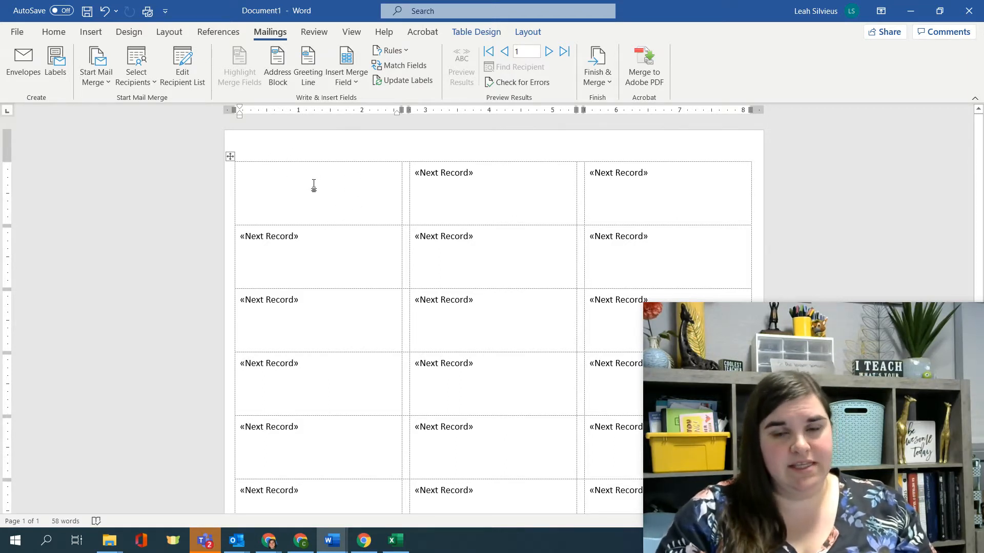
left_click(492, 174)
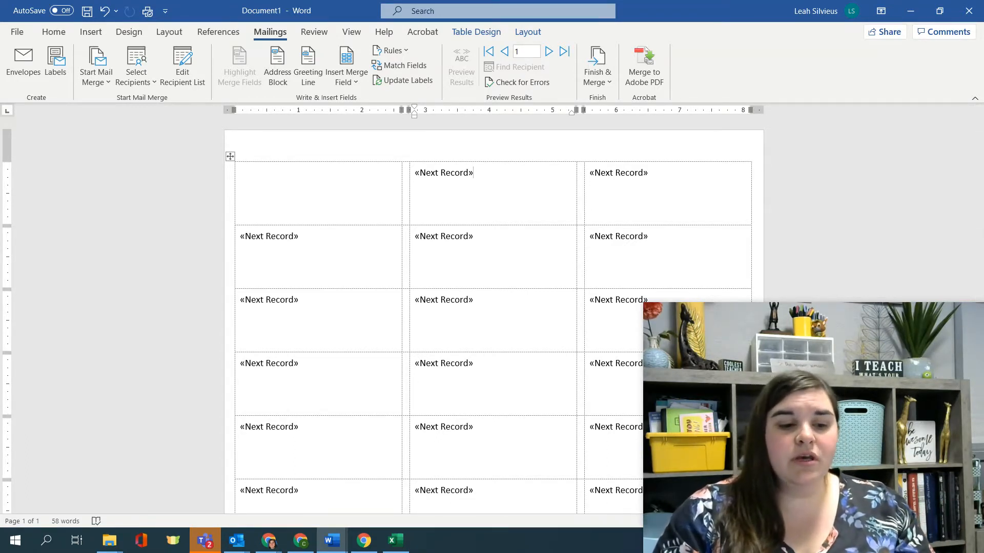
Switch to Excel to examine the records in rows 2 to 4 of Mailing Addresses.xlsx, and return to the label document in Word.
key("alt+Tab")
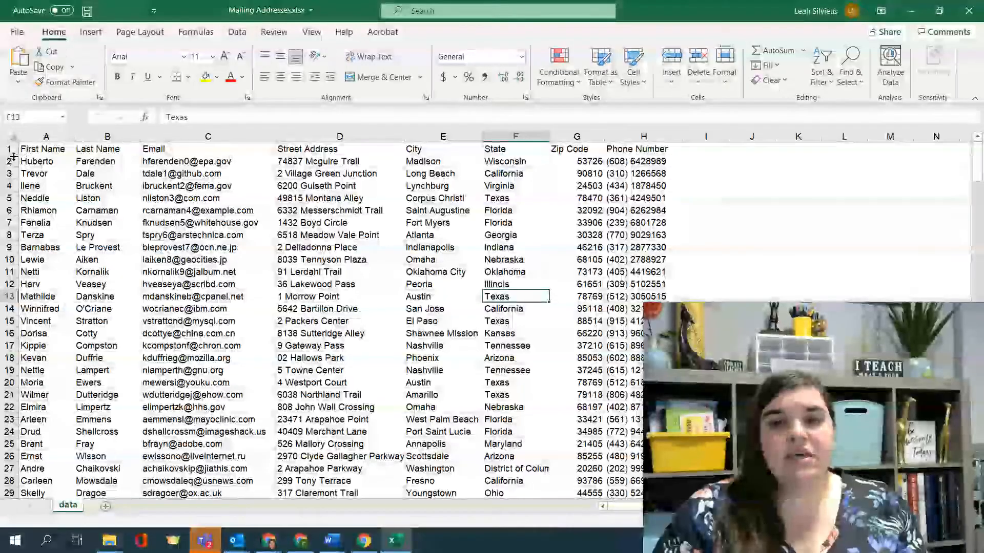
left_click(9, 161)
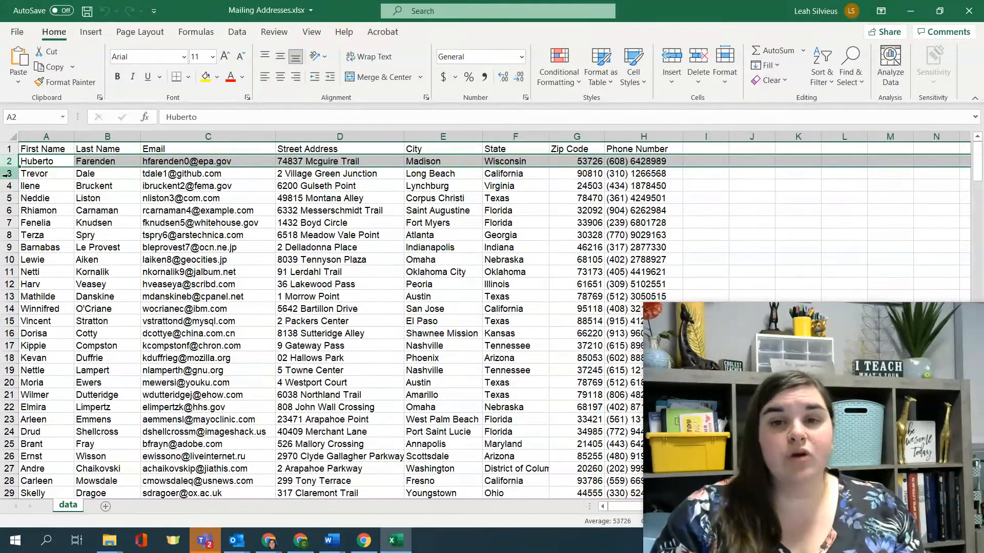
left_click(7, 174)
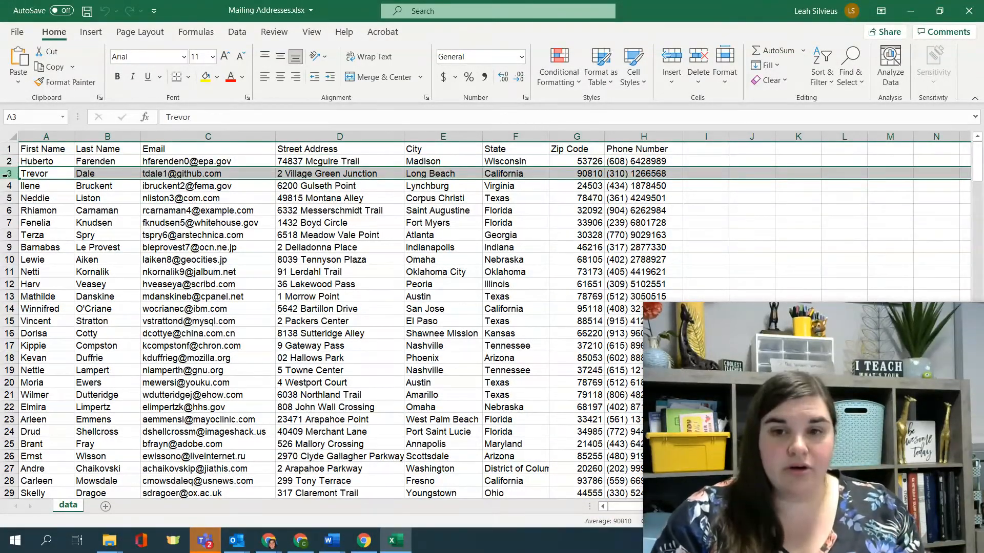
left_click(7, 161)
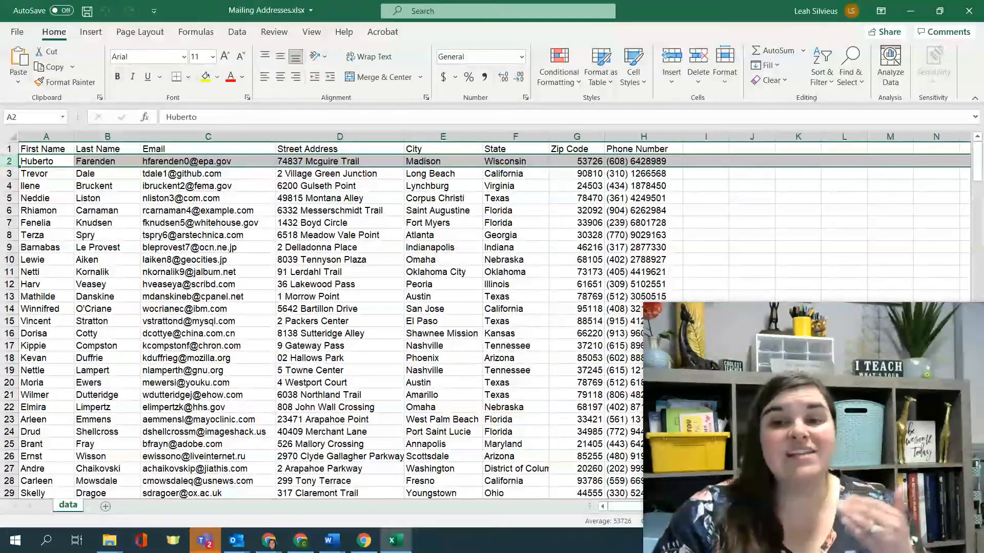
left_click(9, 174)
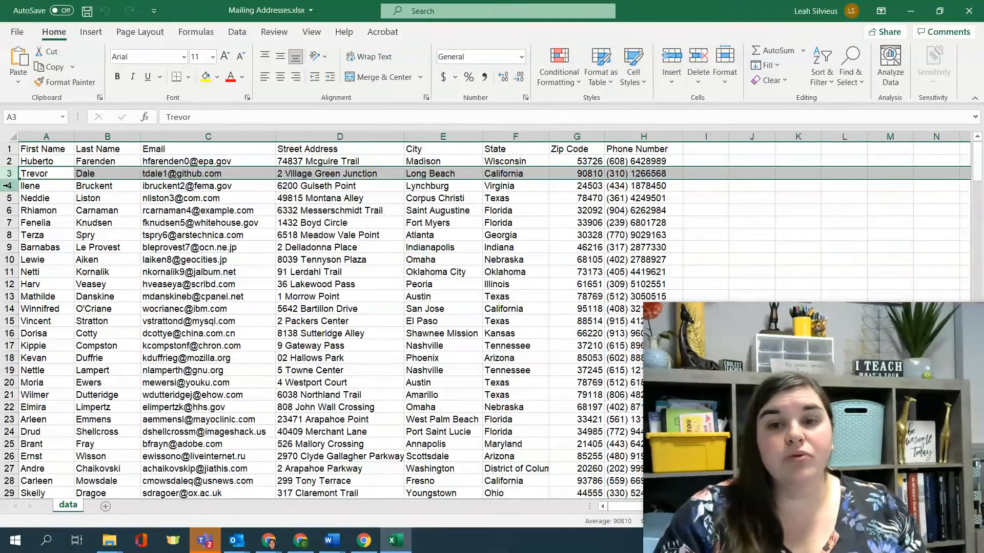
left_click(8, 185)
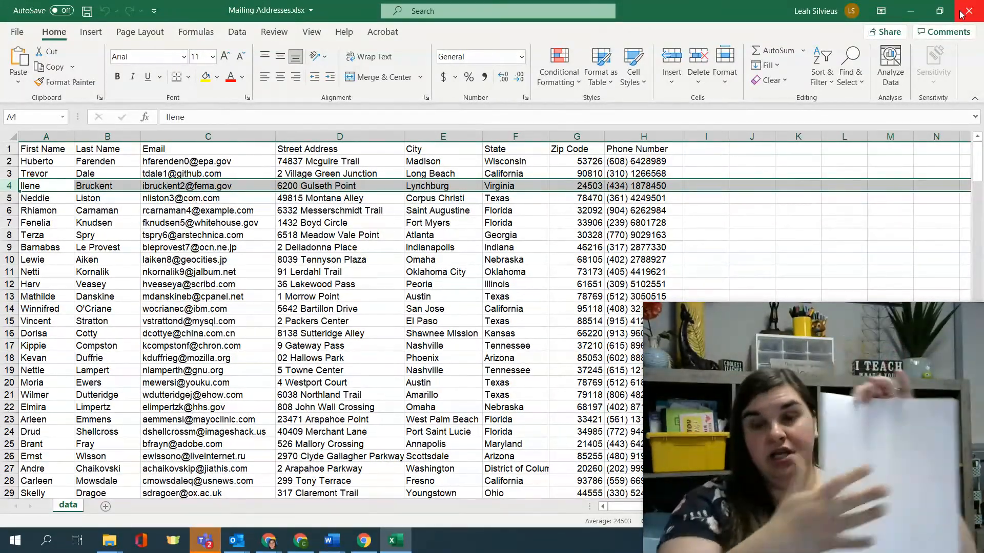
left_click(910, 11)
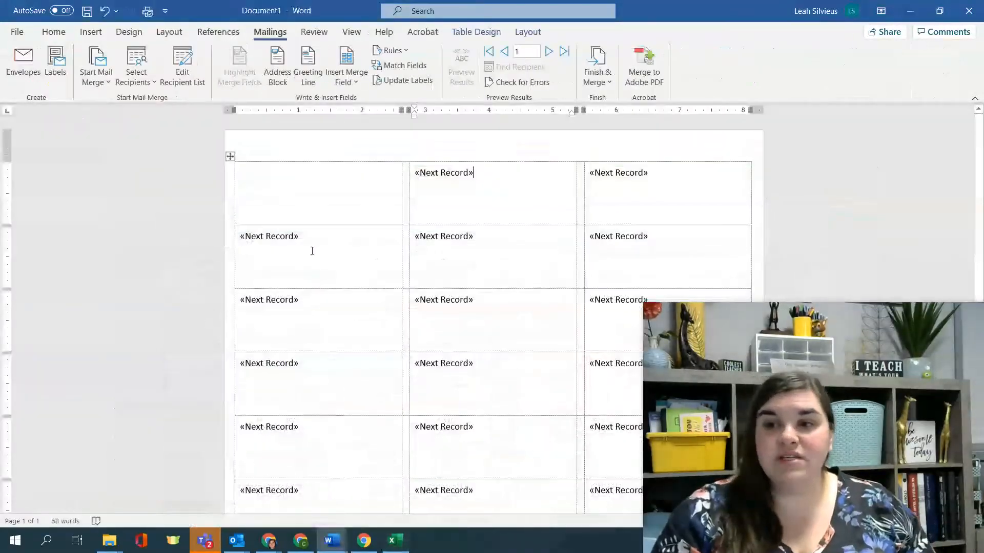
left_click(280, 167)
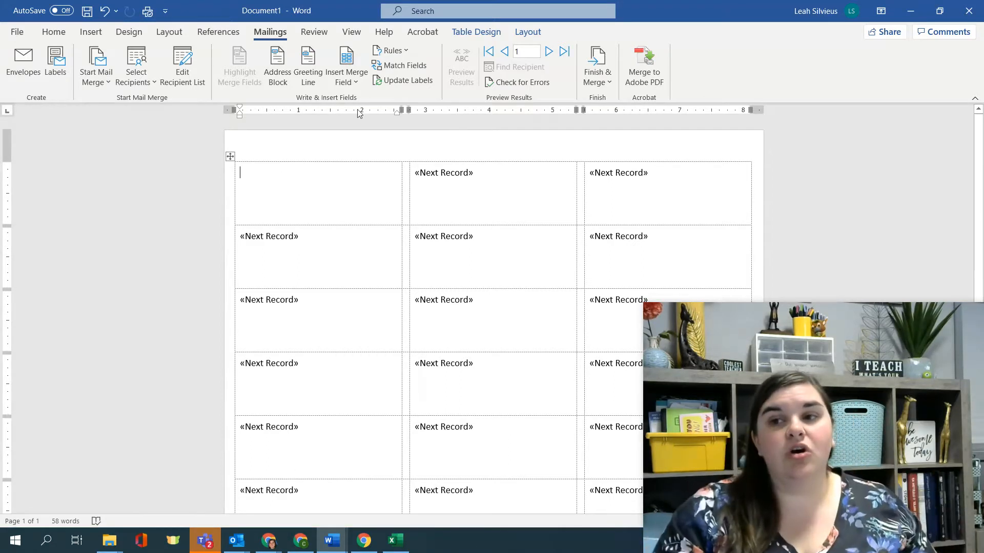
left_click(445, 172)
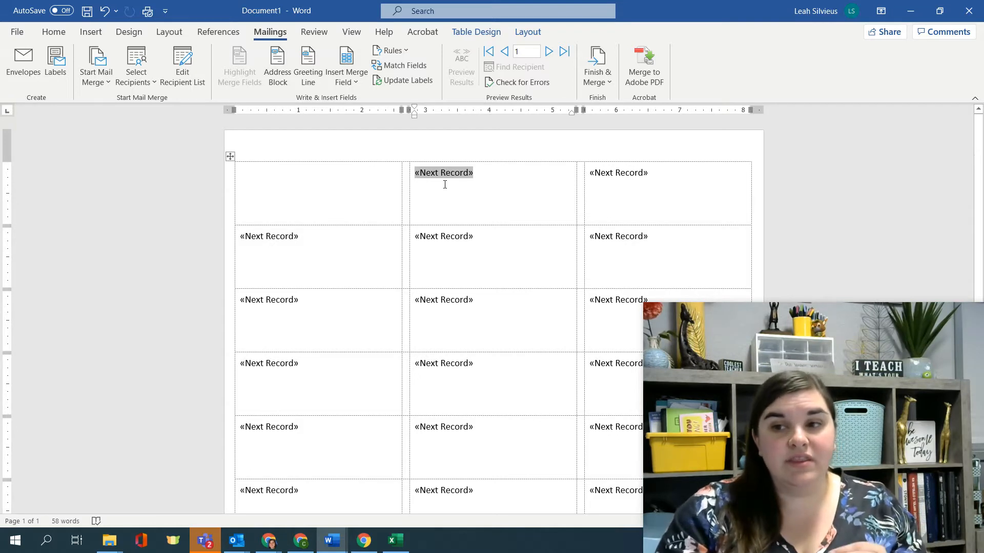
left_click(512, 184)
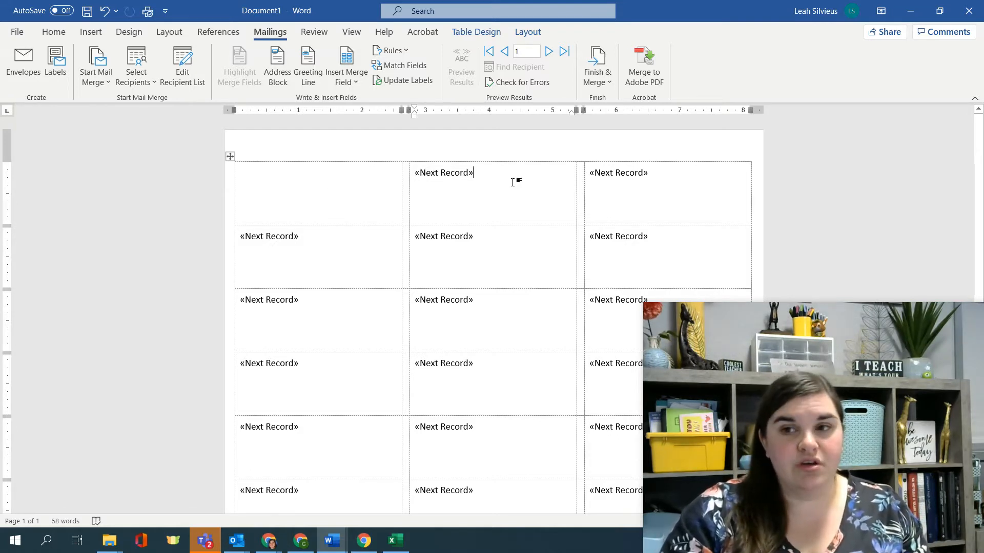
left_click(298, 191)
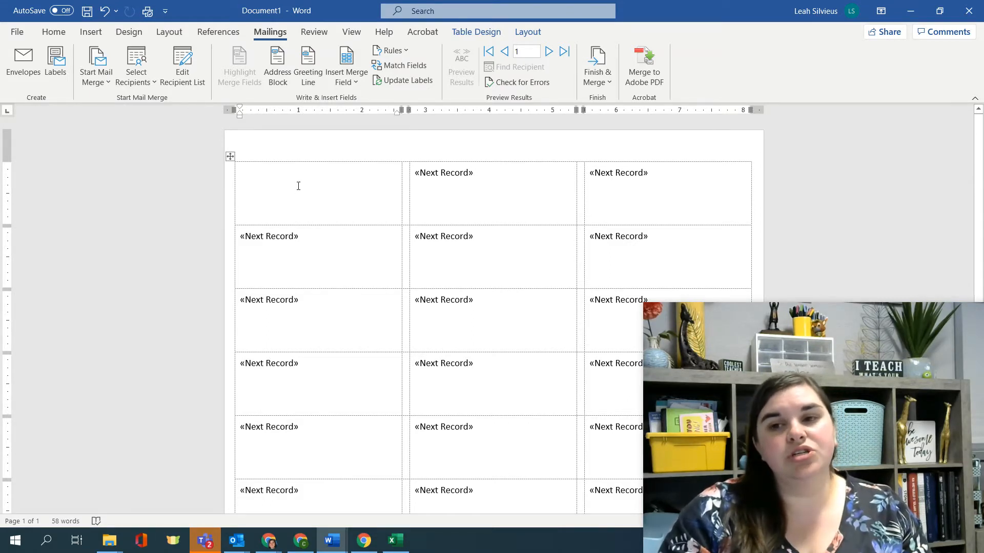
left_click(307, 159)
left_click(304, 170)
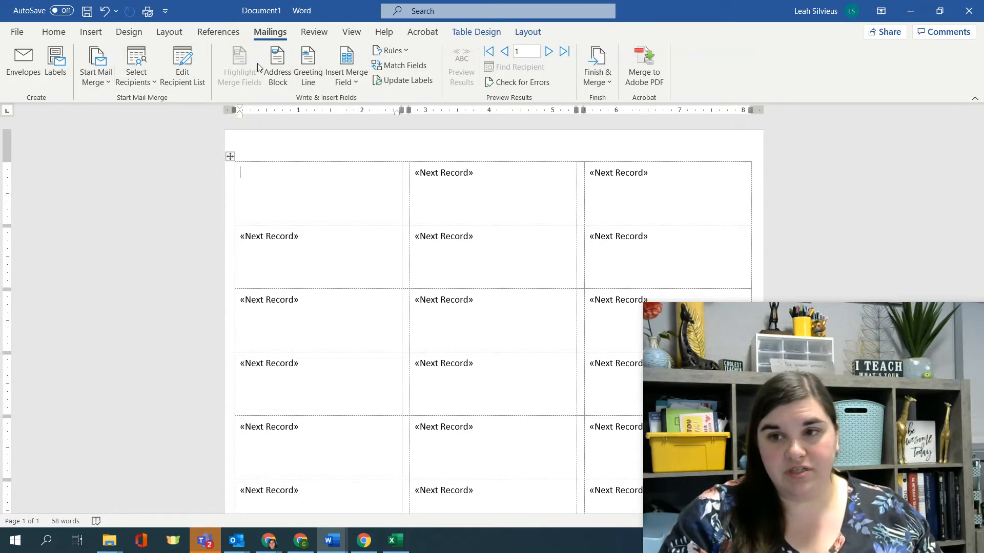
Review the mail merge recipient list and its Mailing Addresses.xlsx data source, and close it without changes.
left_click(201, 89)
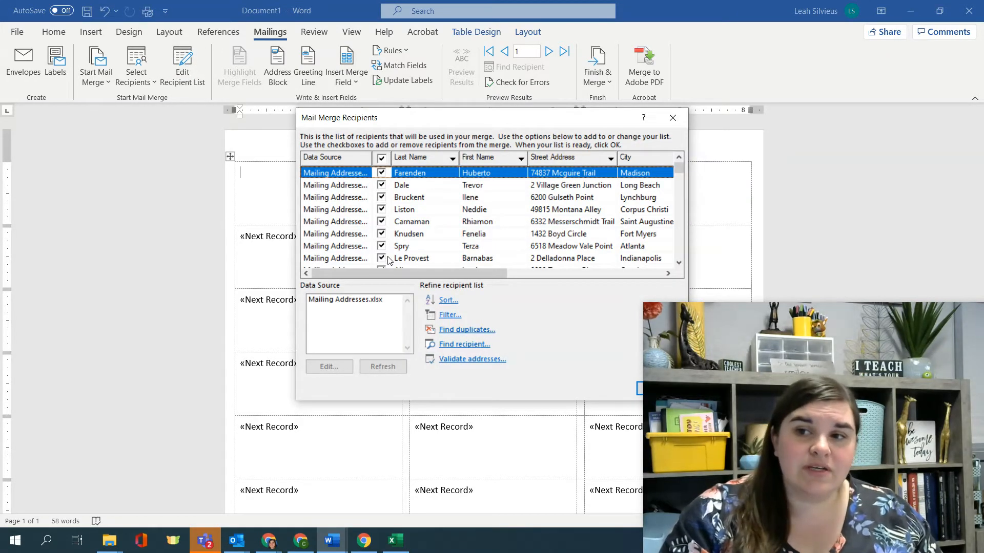
left_click(327, 301)
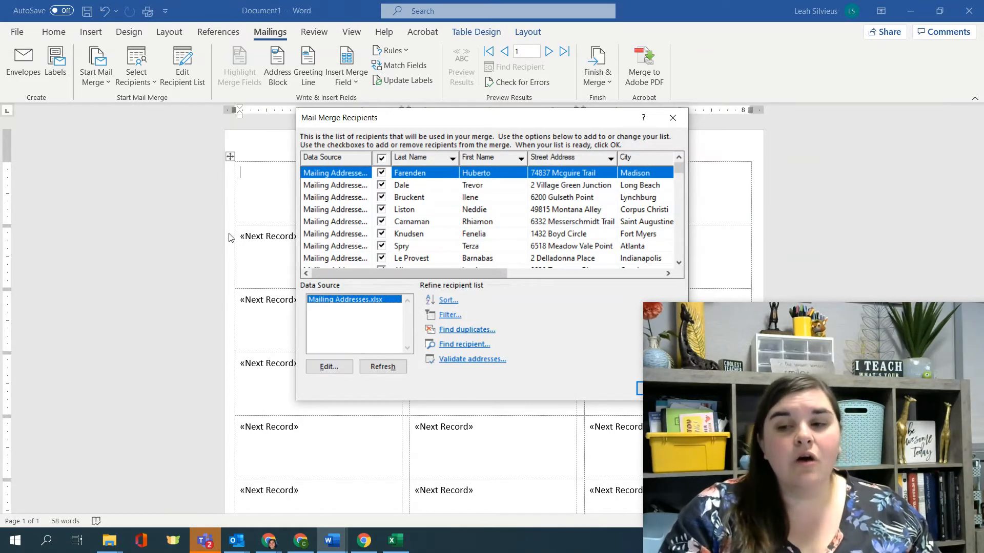
left_click(672, 118)
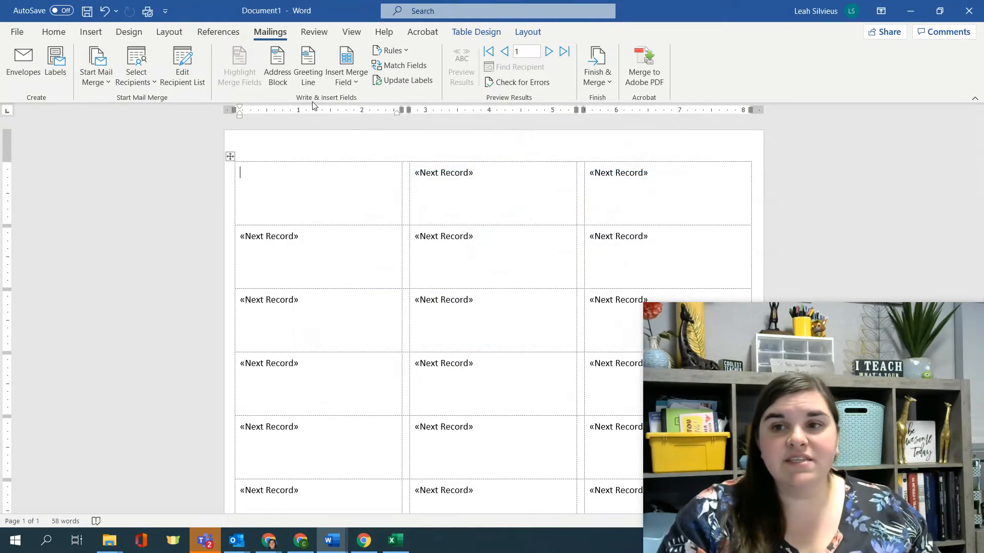
Insert the First_Name and Last_Name merge fields, separated by a space, on the first line of the first label.
left_click(248, 172)
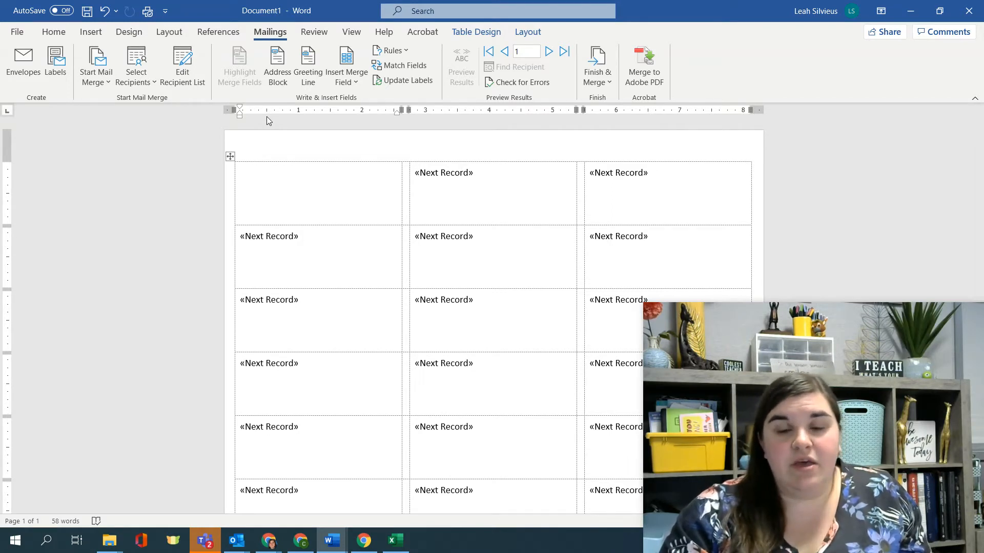
left_click(349, 79)
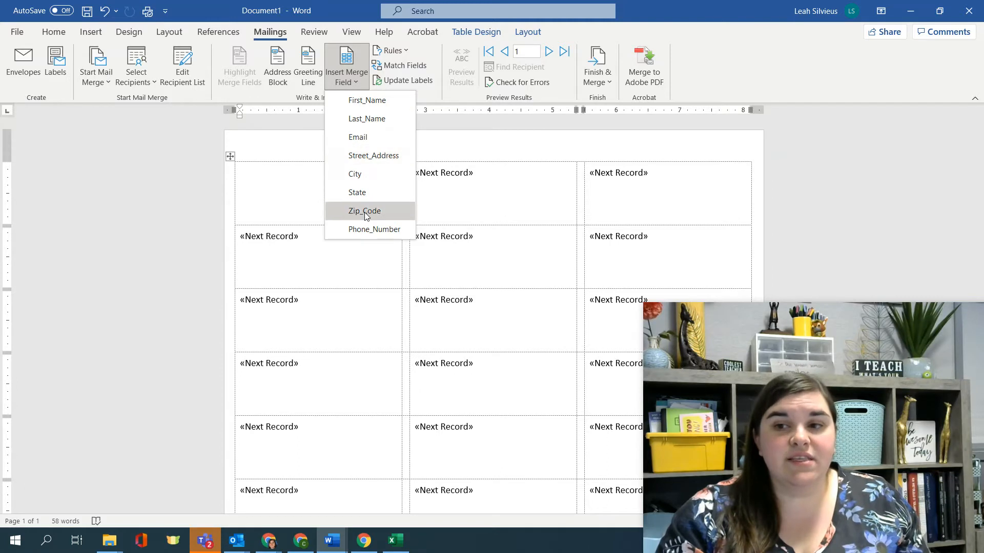
left_click(377, 102)
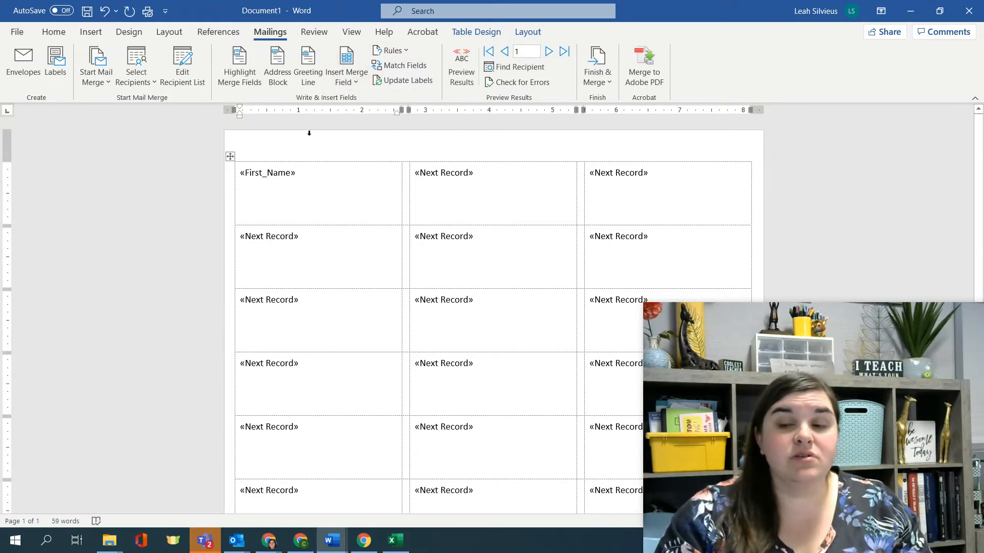
left_click(338, 84)
left_click(357, 118)
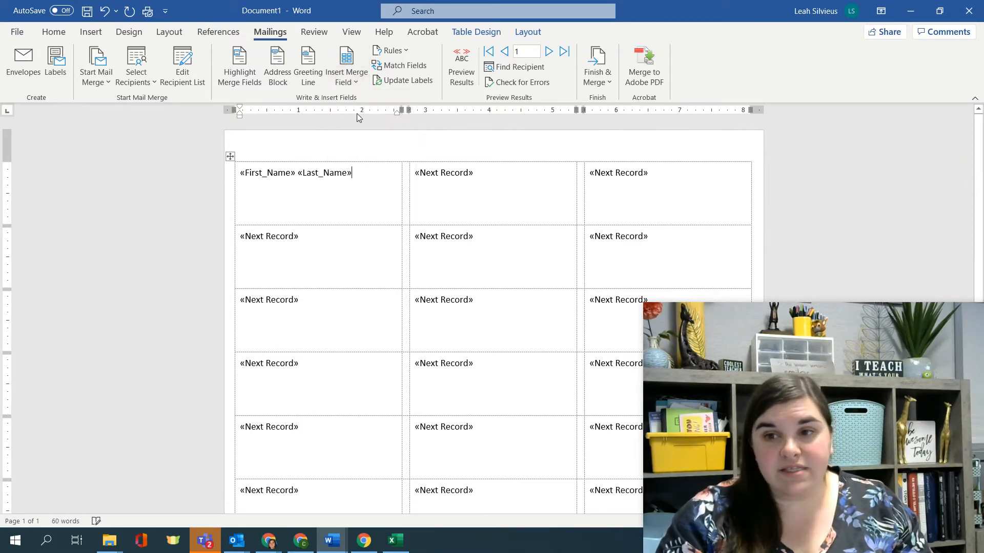
Add a second line to the first label containing the Street_Address merge field.
key("Return")
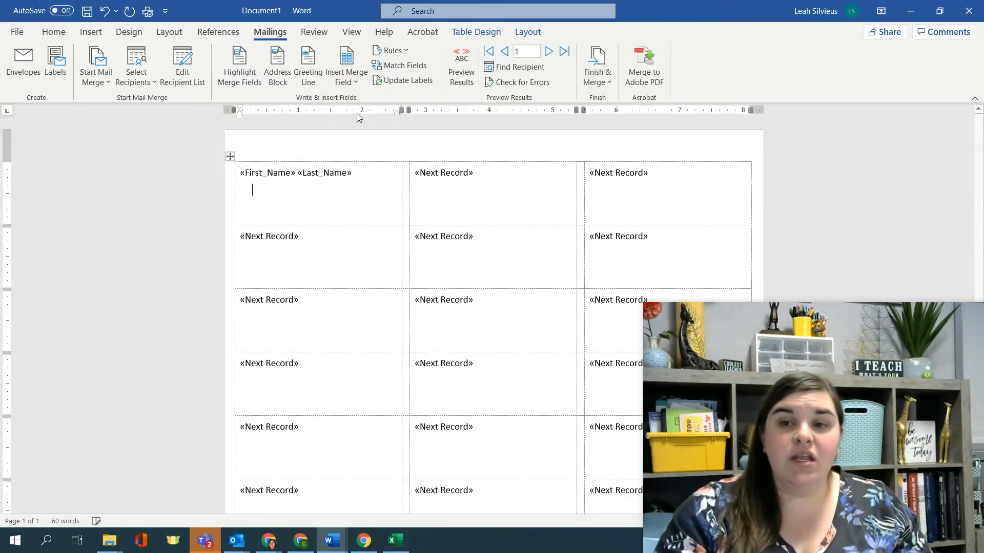
left_click(361, 86)
left_click(362, 156)
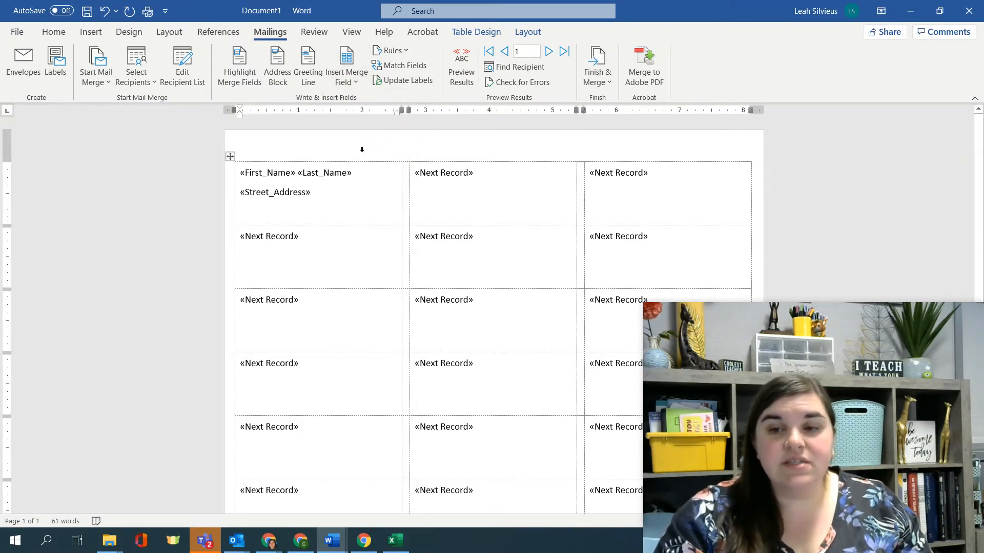
Add a third line to the first label containing the City, State and Zip_Code merge fields, with a comma after City.
key("Return")
left_click(353, 81)
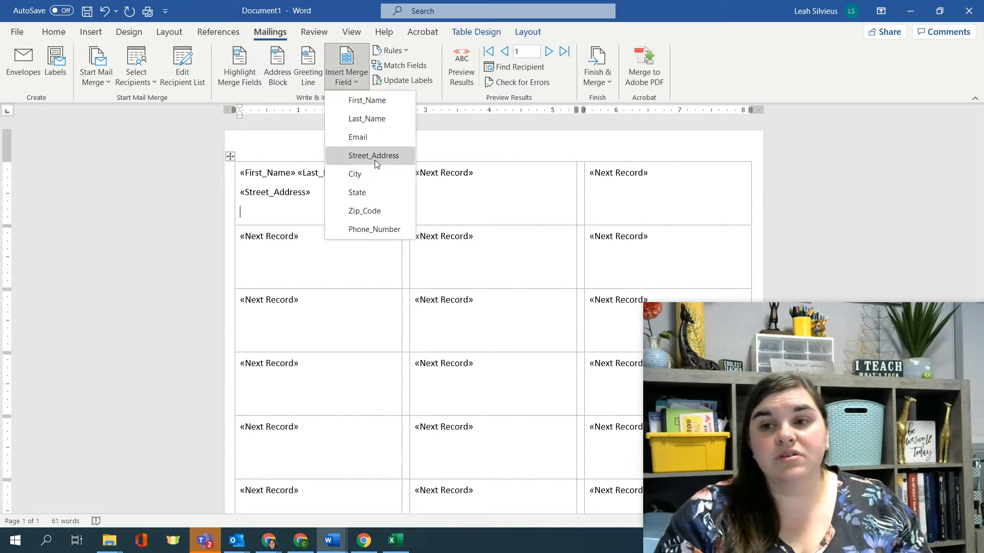
left_click(378, 172)
type(",")
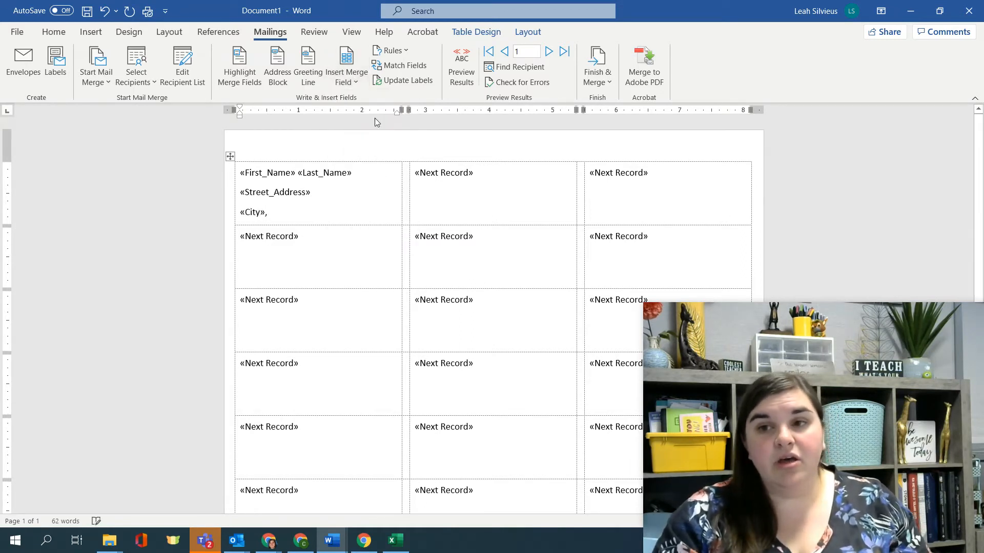
left_click(344, 85)
left_click(358, 189)
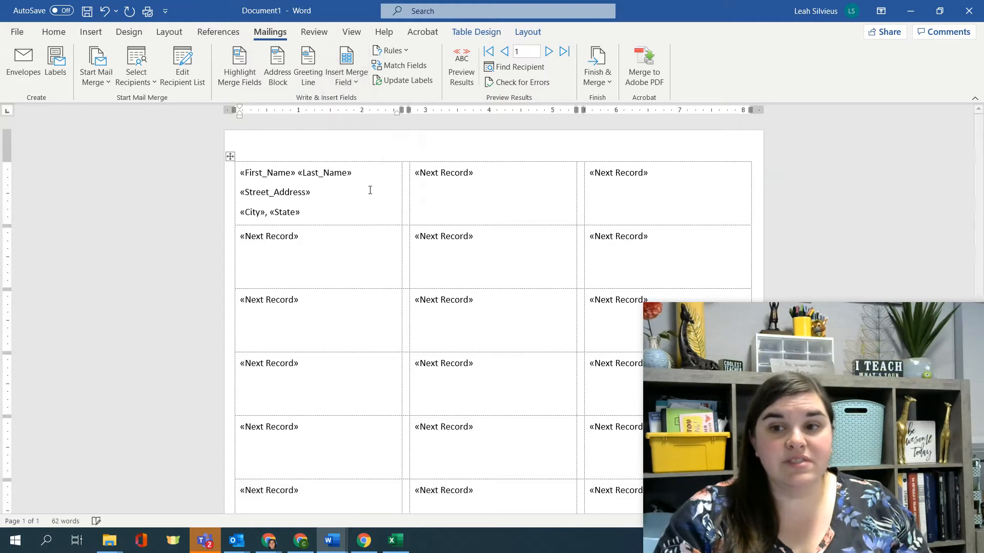
left_click(353, 80)
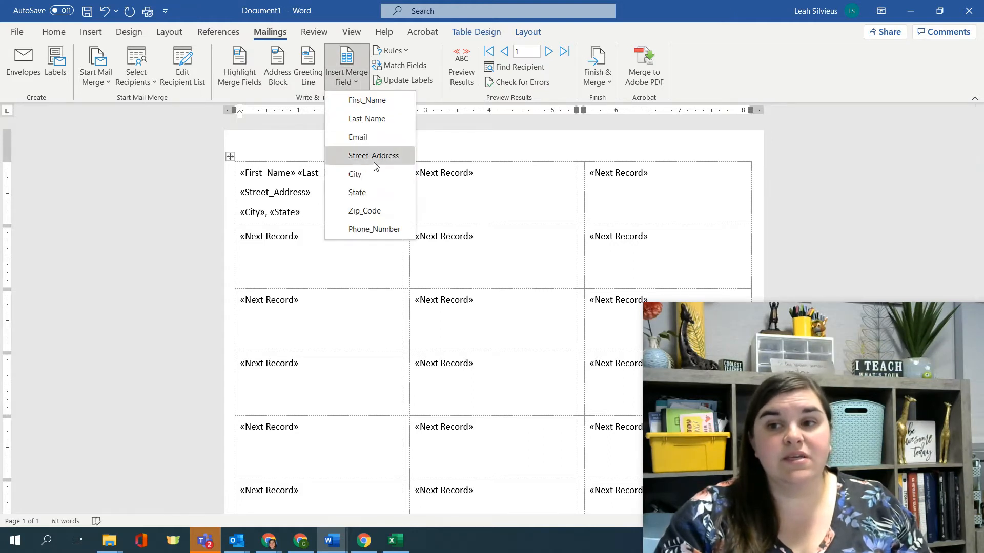
left_click(367, 208)
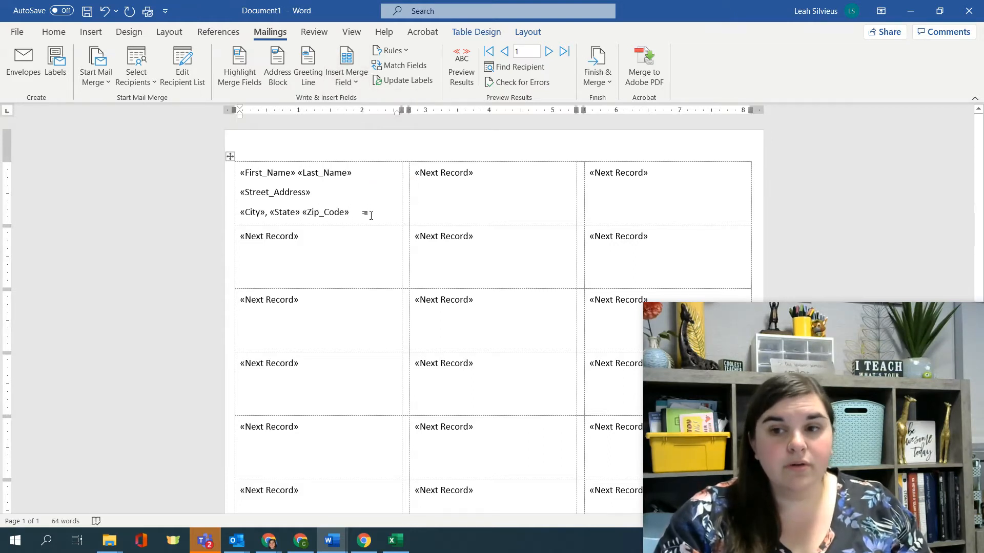
Clear all merge fields from the first label and set up an address block using the first name, last name and suffix format.
left_click_drag(371, 215, 241, 173)
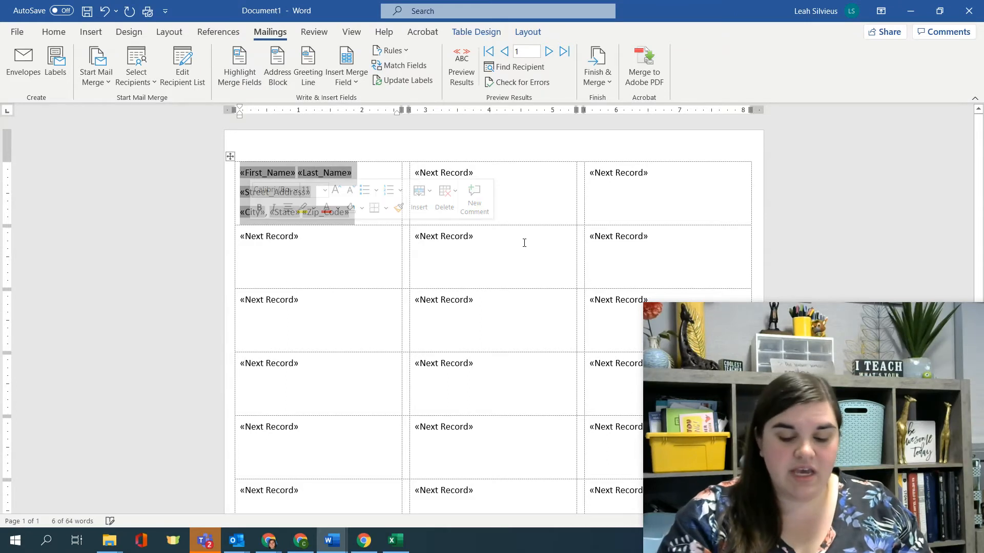
key("Delete")
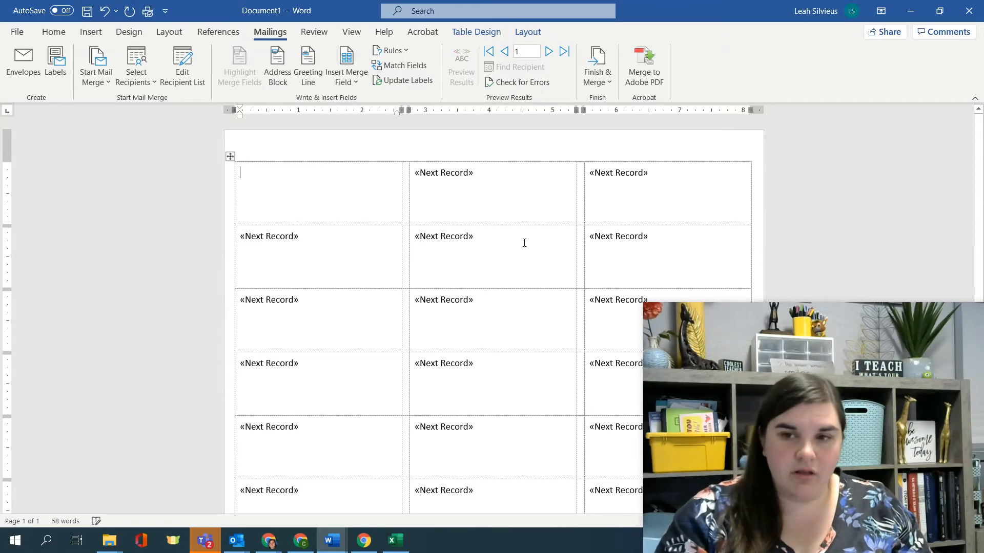
left_click(275, 77)
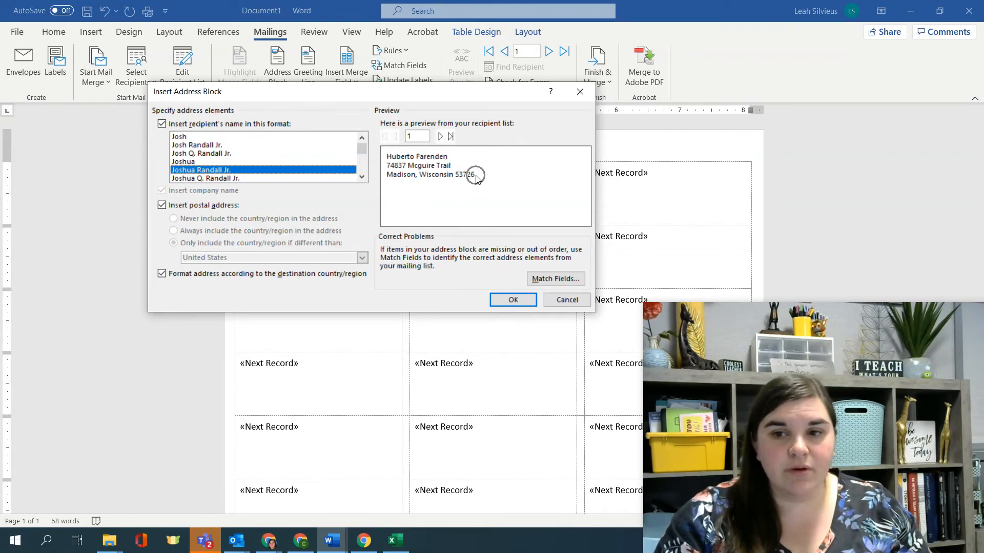
scroll(216, 173, "down", 3)
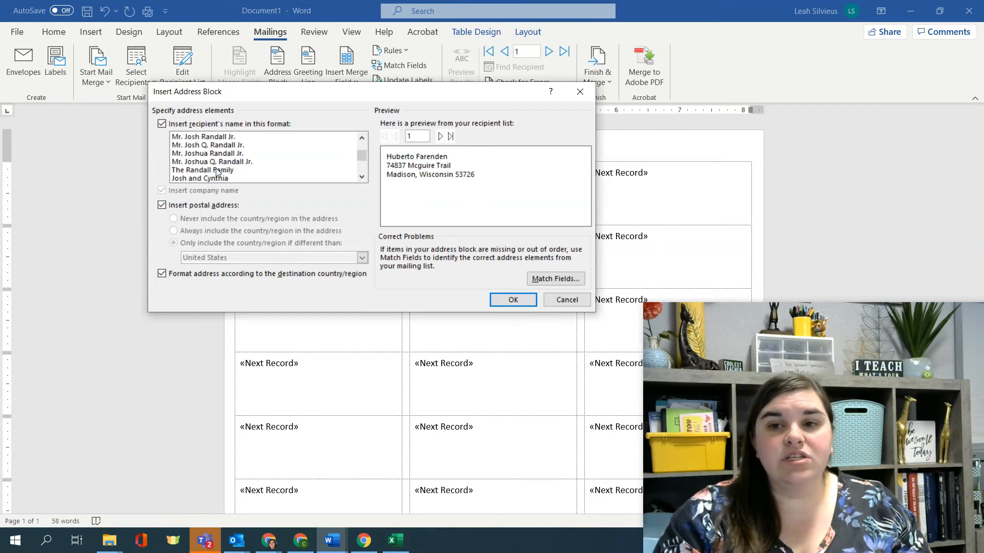
left_click(200, 163)
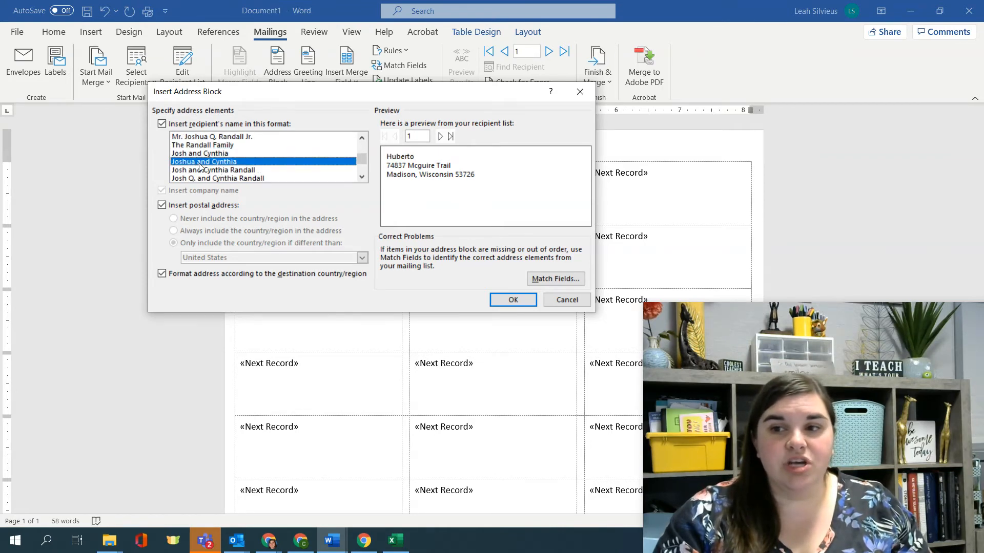
left_click(209, 171)
scroll(209, 174, "up", 3)
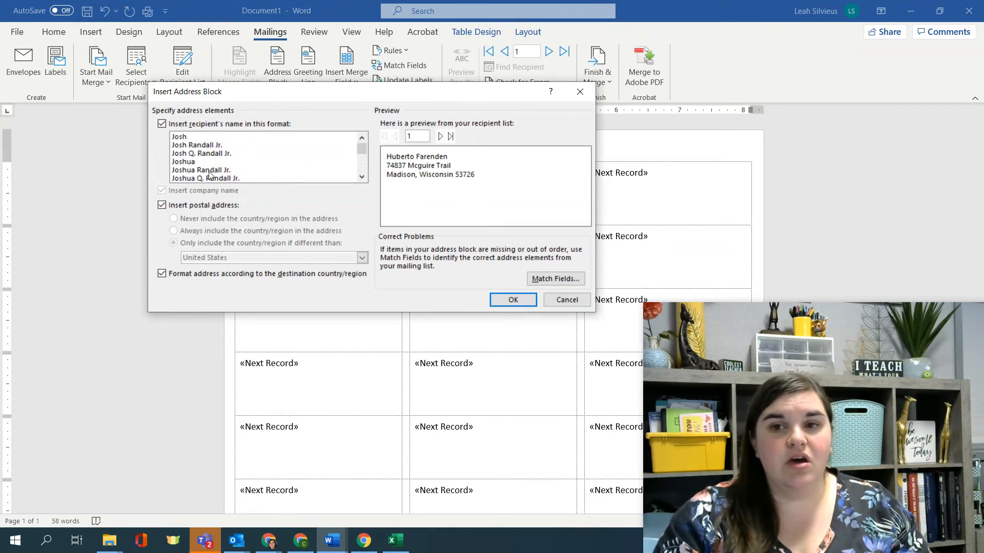
left_click(208, 171)
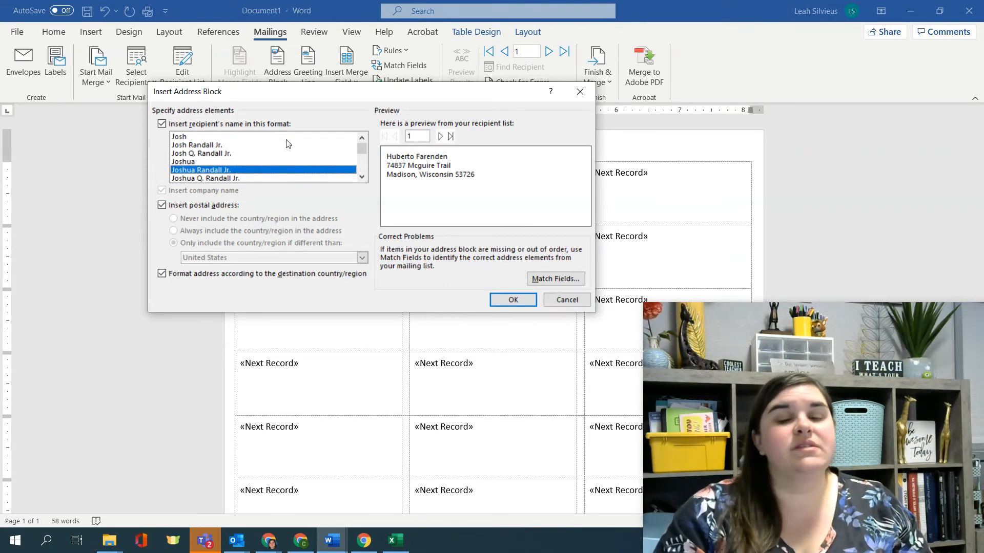
key("ctrl")
key("ctrl")
key("ctrl")
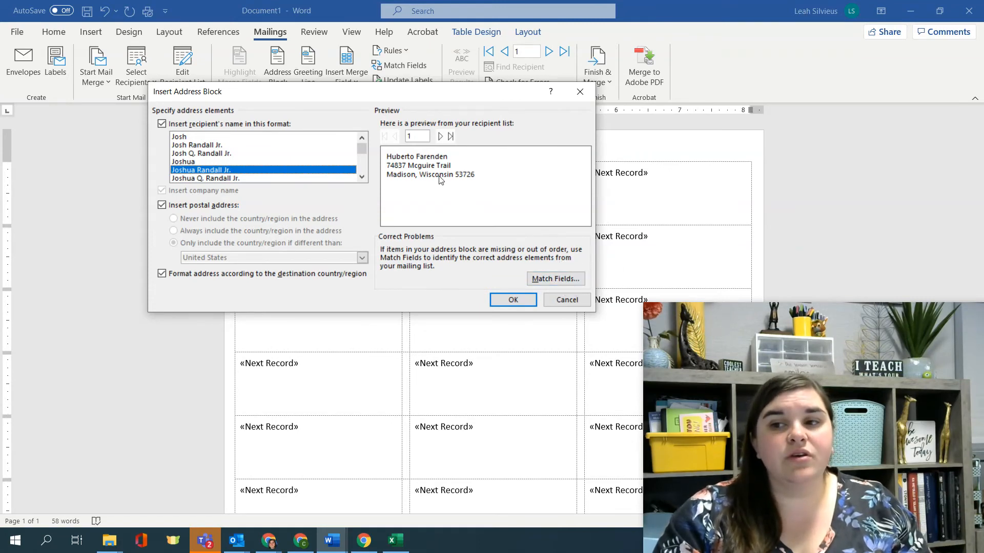
key("ctrl")
key("ctrl")
key("ctrl")
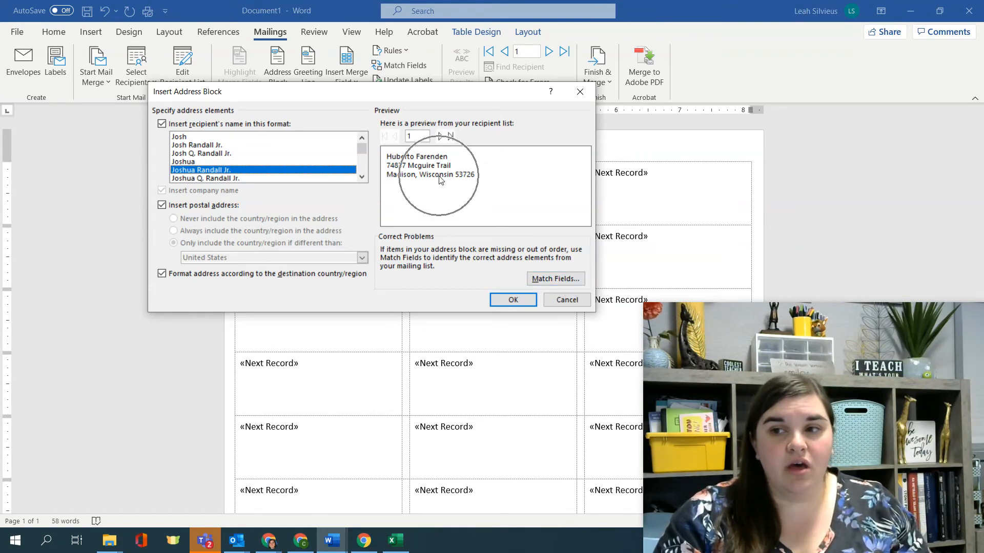
Review the address block's field matching, choose the State column for State, and accept the matches.
left_click(555, 278)
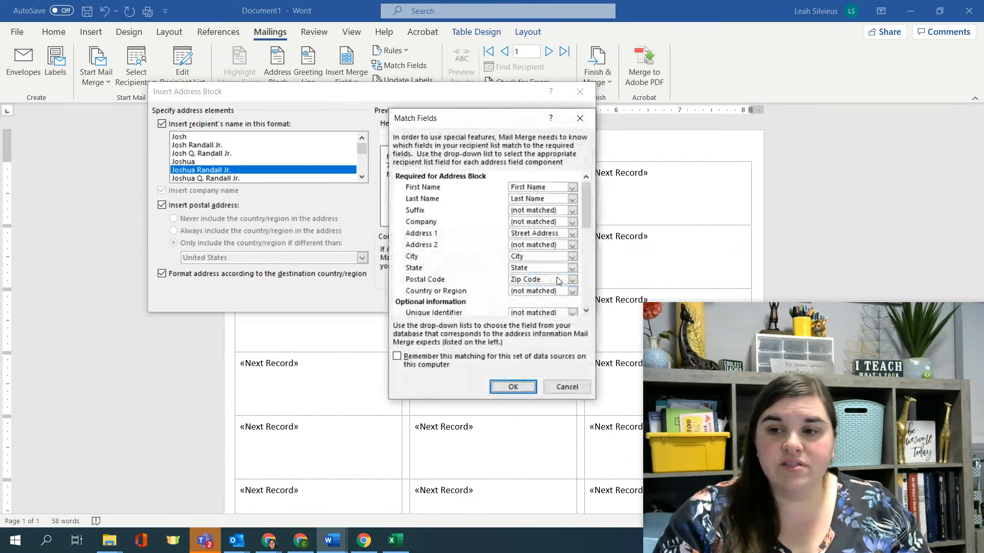
key("ctrl")
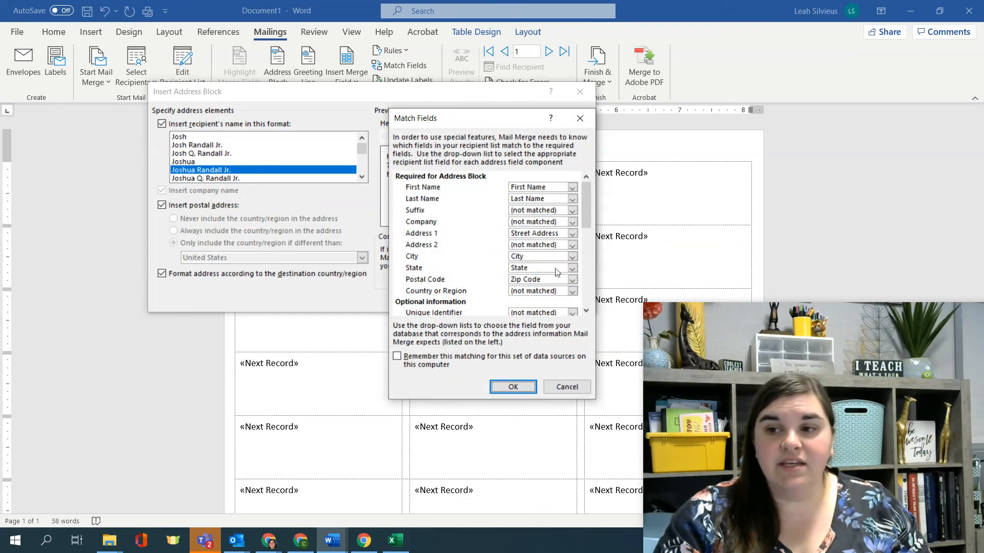
left_click(572, 268)
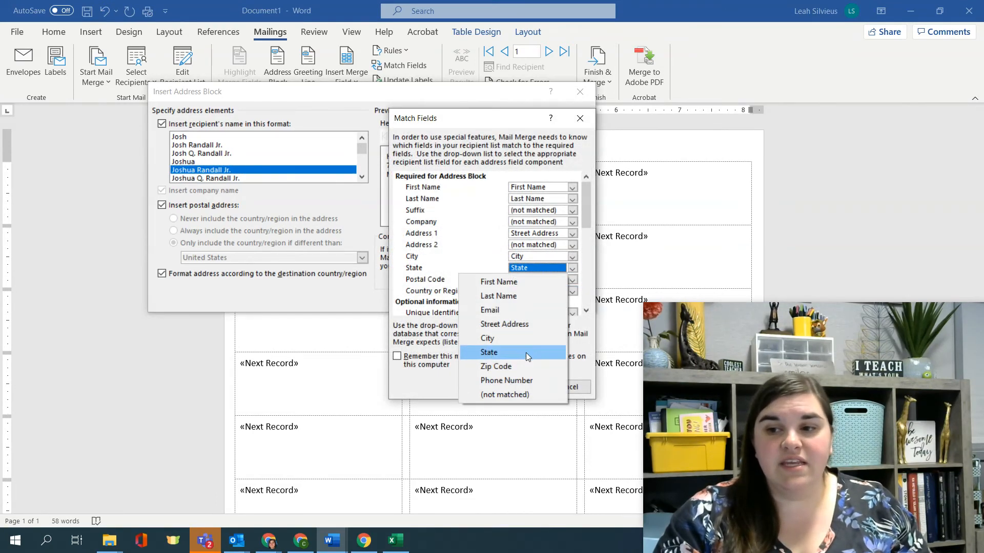
key("ctrl")
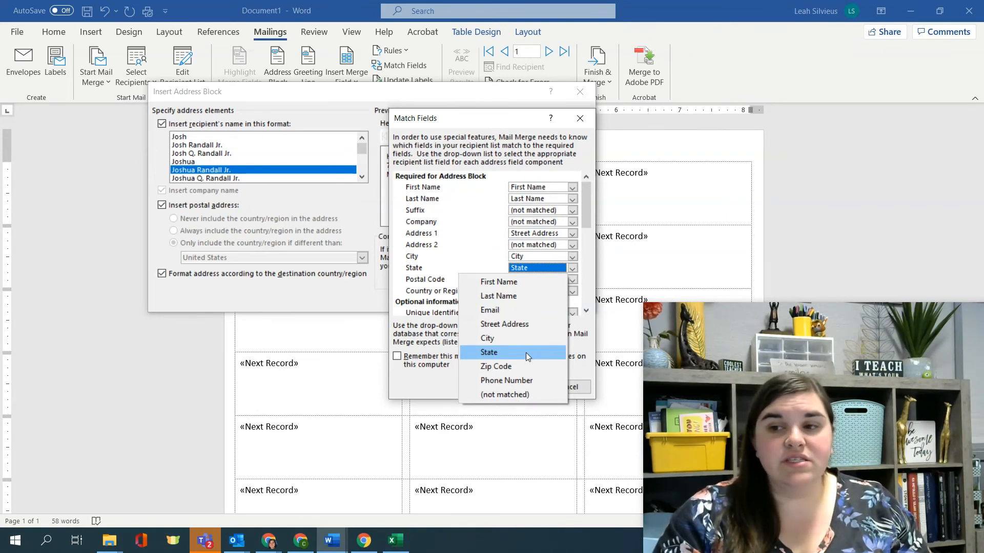
left_click(526, 352)
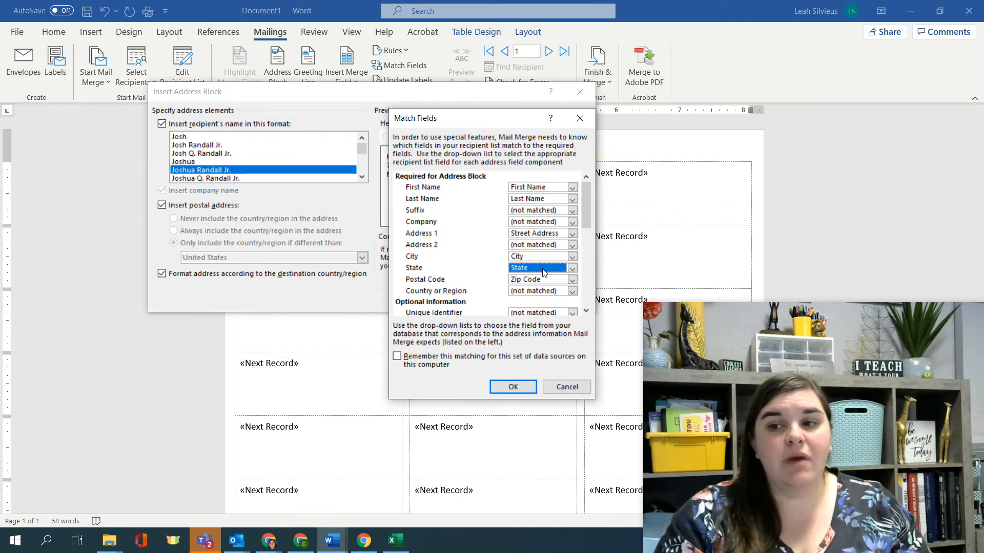
left_click(513, 386)
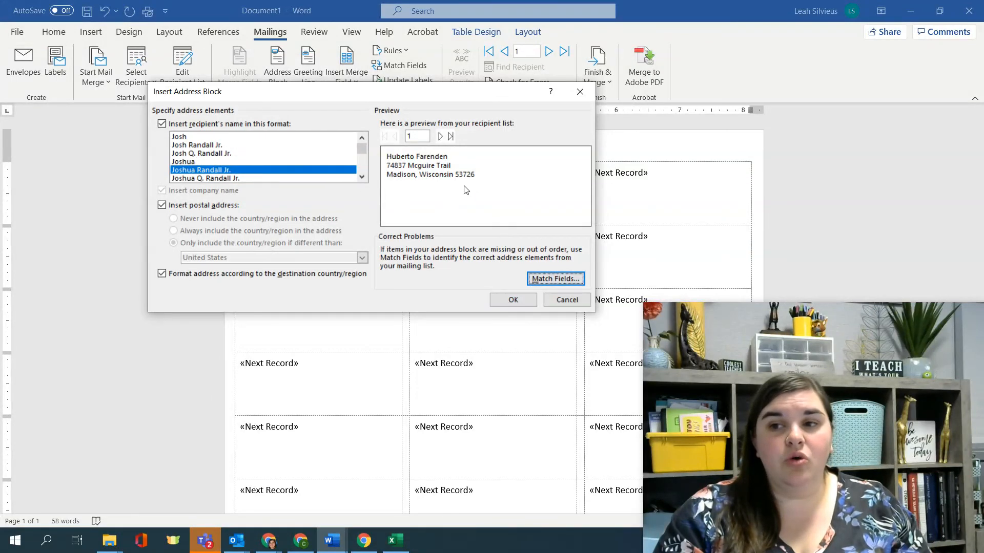
Insert the configured address block into the first label and preview the merge results.
left_click(511, 301)
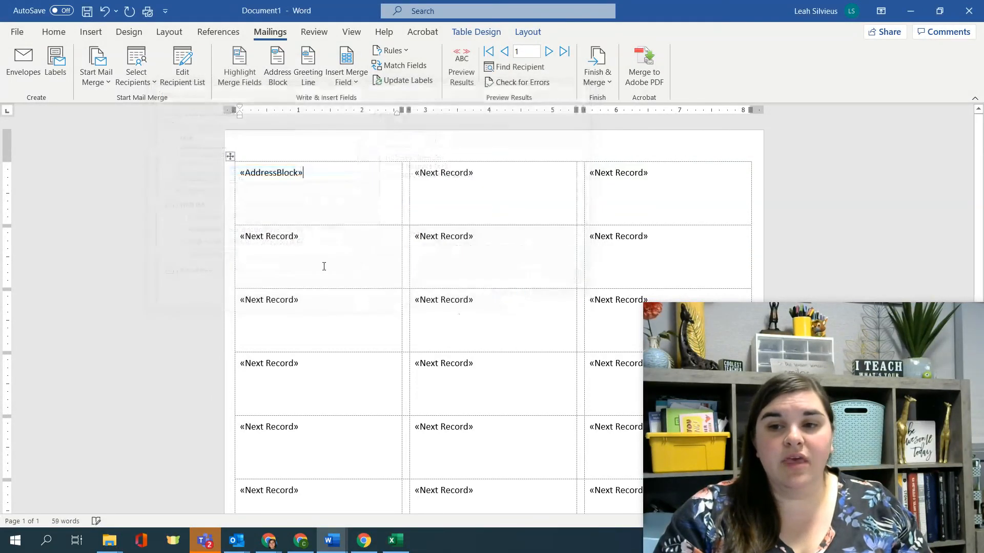
left_click(271, 174)
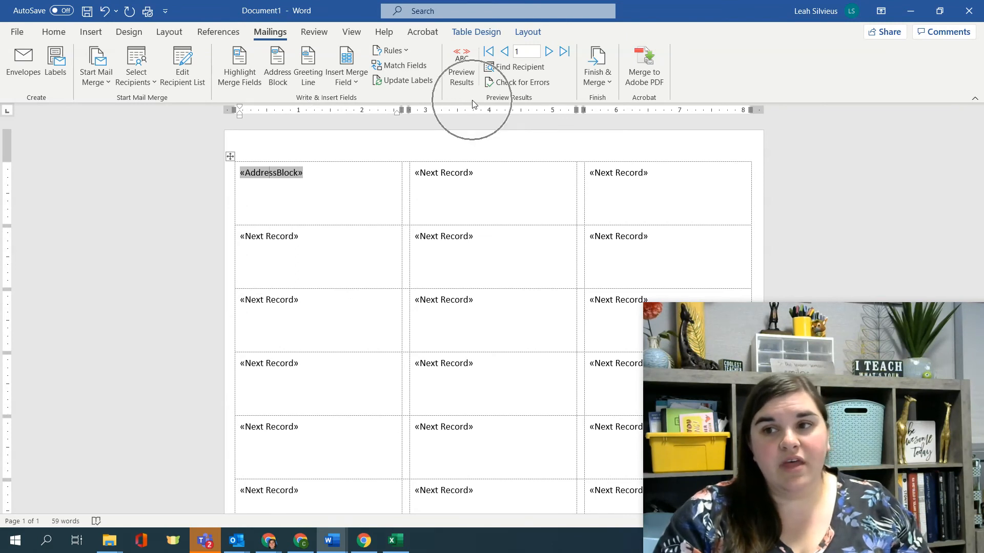
left_click(466, 88)
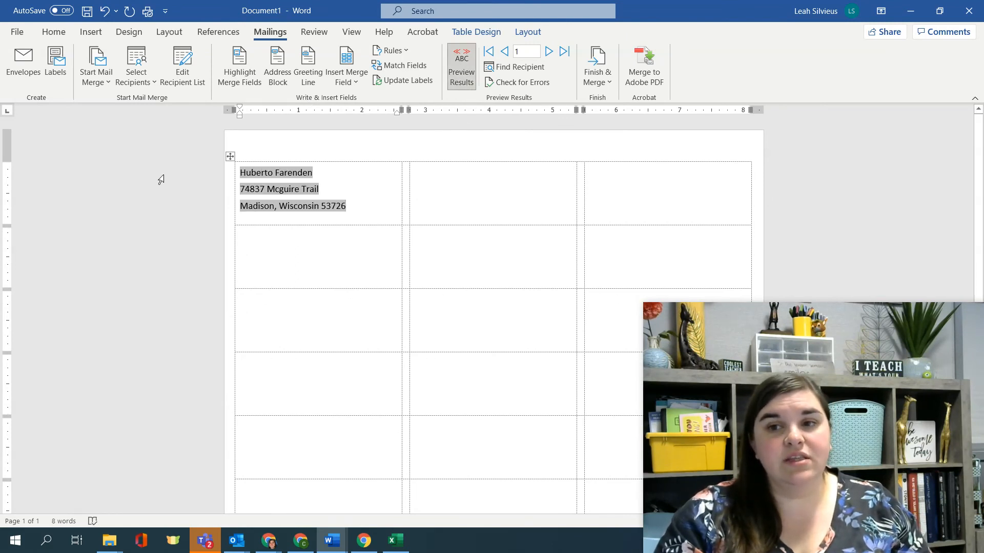